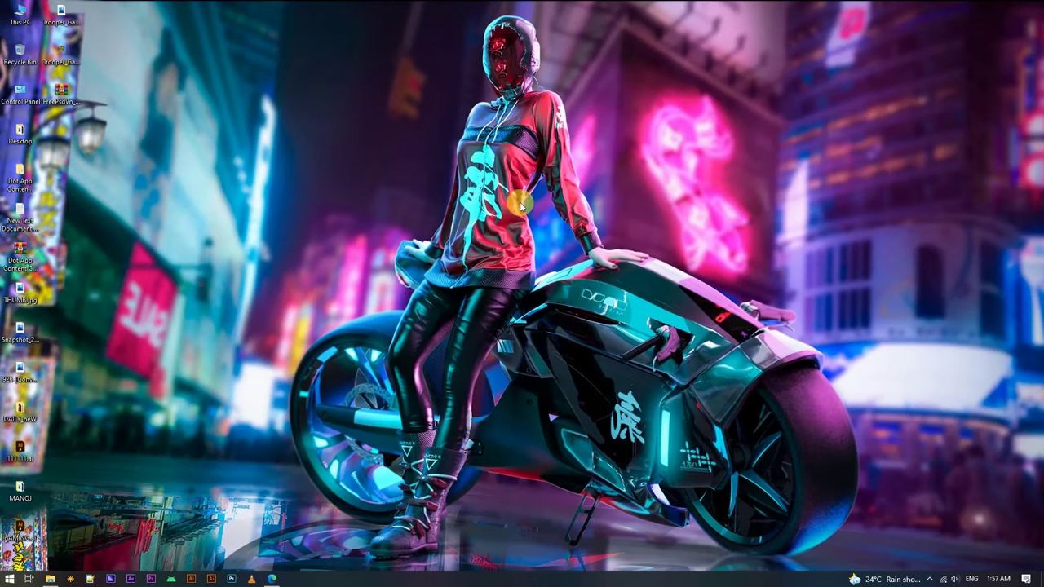
Refresh the Windows desktop, then launch Photoshop from its taskbar icon.
right_click(529, 205)
right_click(541, 234)
right_click(568, 270)
right_click(585, 295)
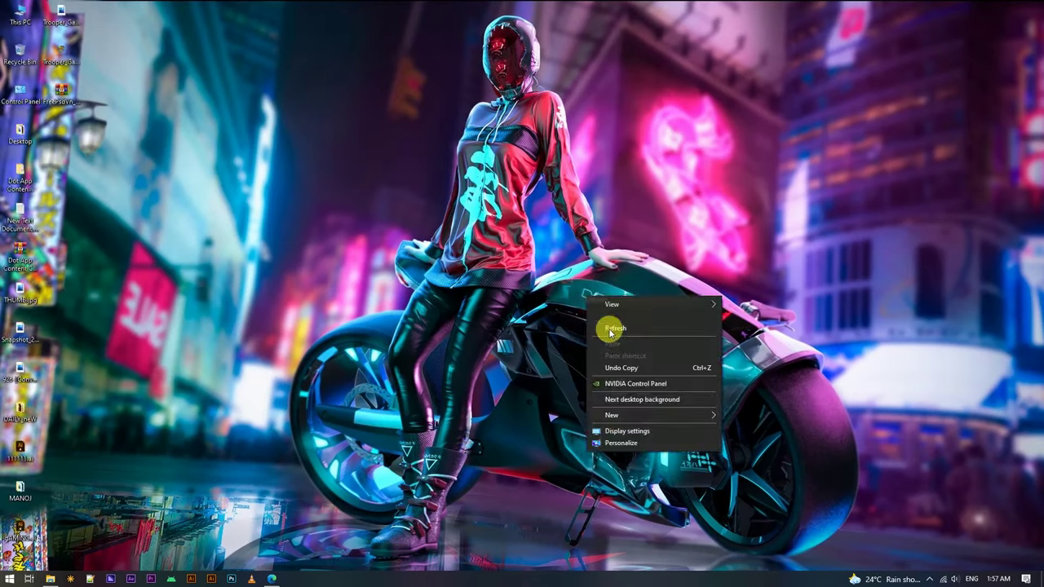
right_click(606, 331)
right_click(581, 333)
left_click(606, 363)
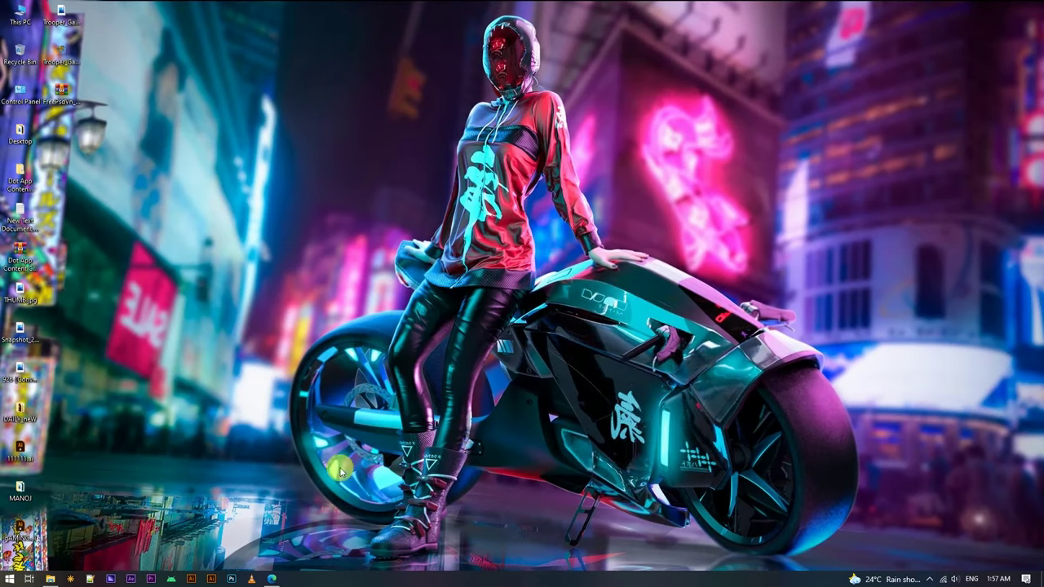
left_click(231, 579)
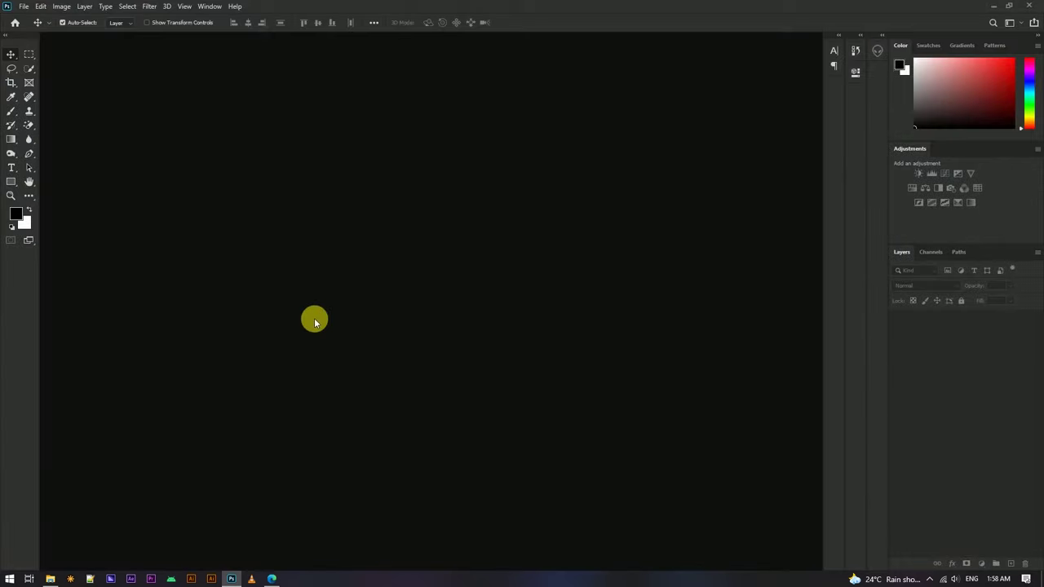
Minimize Photoshop and extract the FreePsdVn plugin zip into its own desktop folder.
left_click(996, 5)
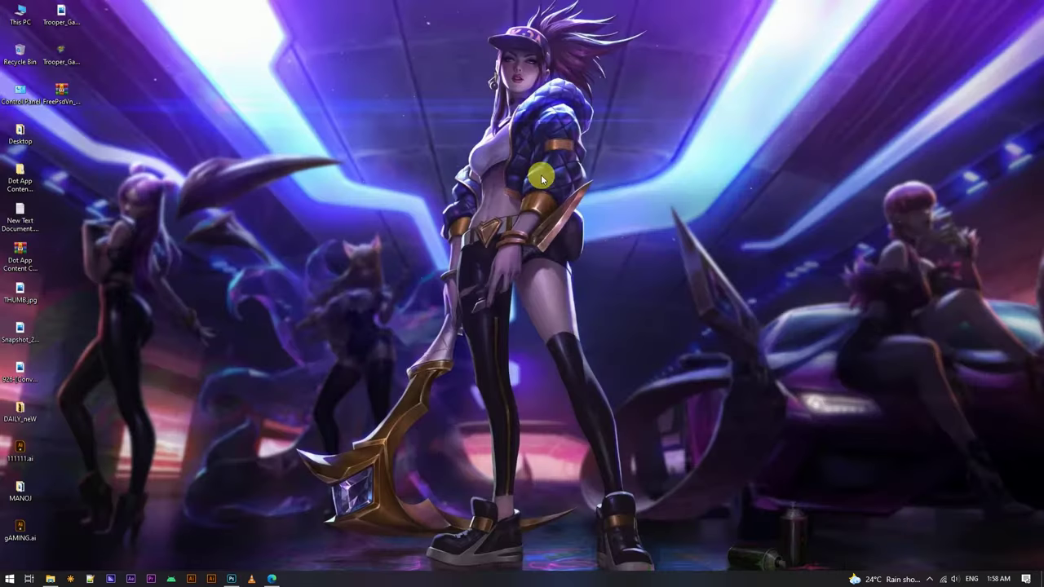
right_click(595, 177)
right_click(557, 202)
left_click(587, 231)
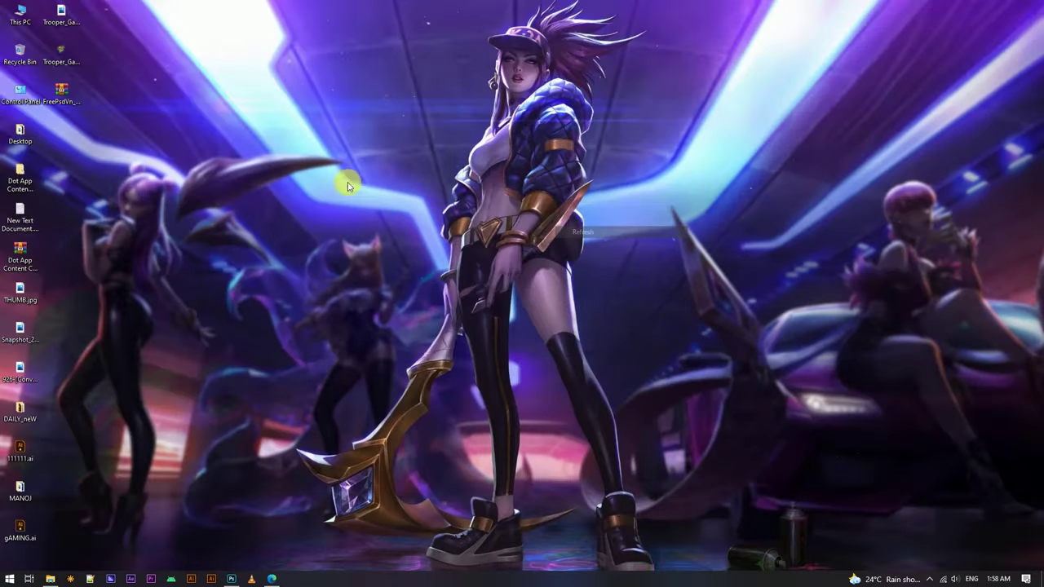
left_click(62, 95)
right_click(71, 101)
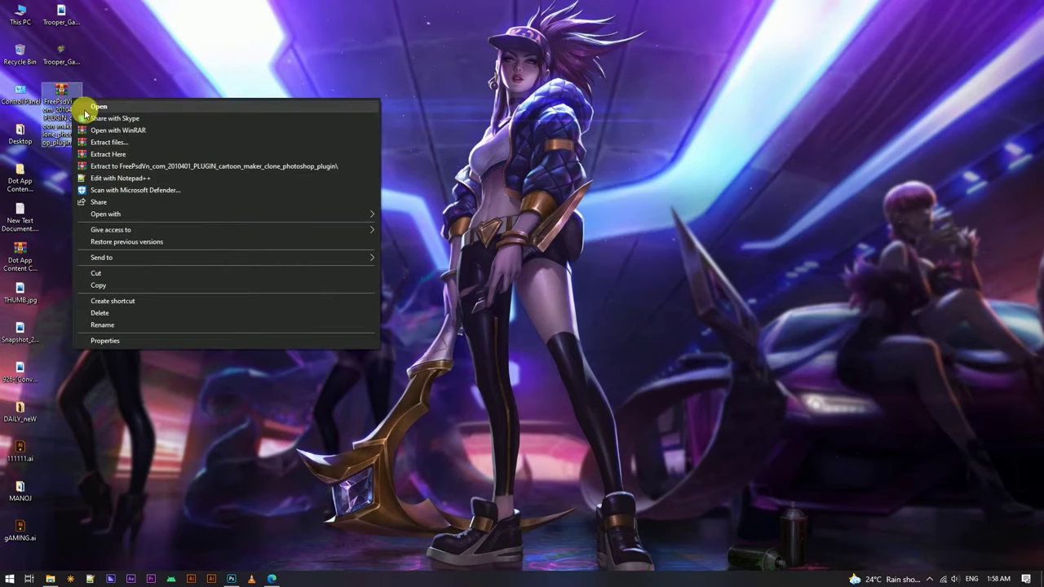
left_click(104, 164)
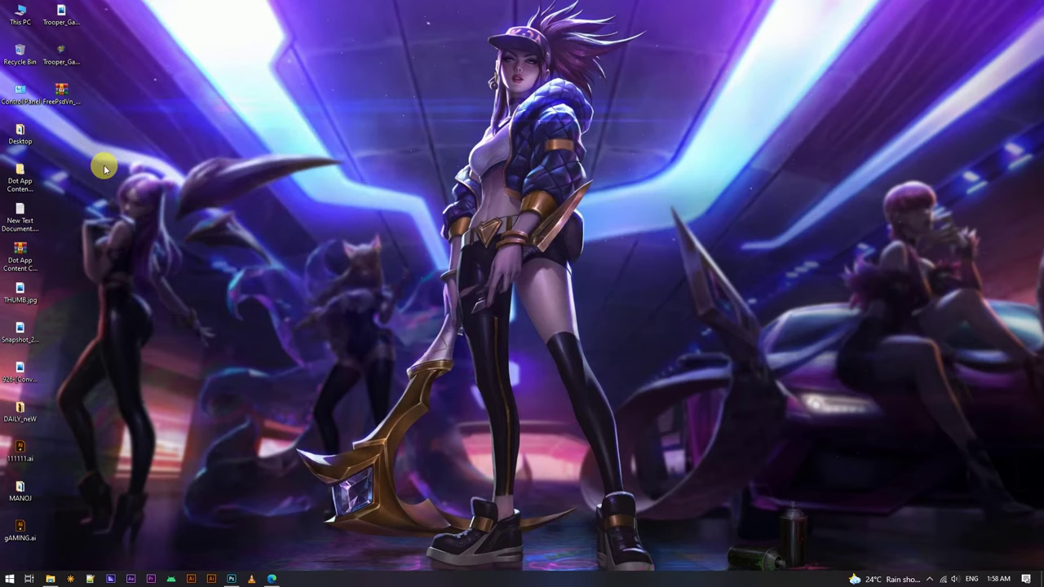
Refresh the desktop and open the extracted cartoon maker clone plugin folder to check it.
right_click(105, 164)
left_click(124, 180)
right_click(124, 179)
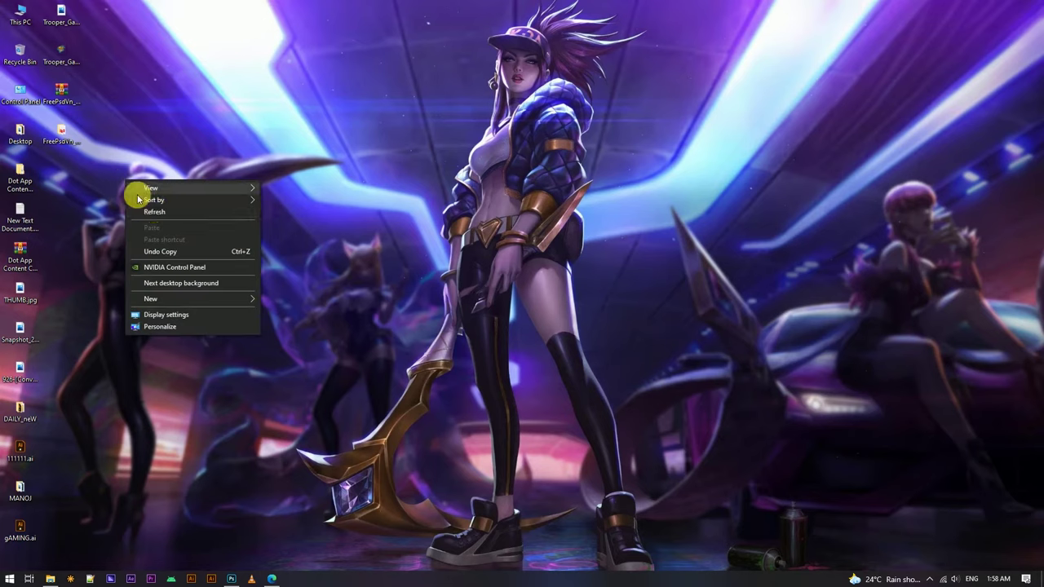
left_click(147, 206)
double_click(64, 134)
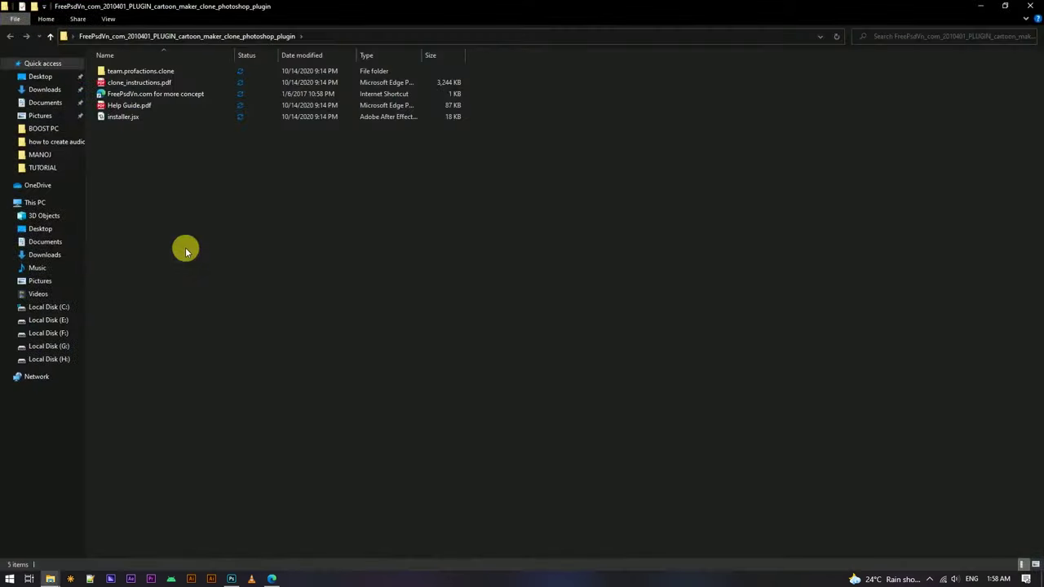
Close the plugin folder window, refresh the desktop and select the extracted folder.
left_click(1030, 6)
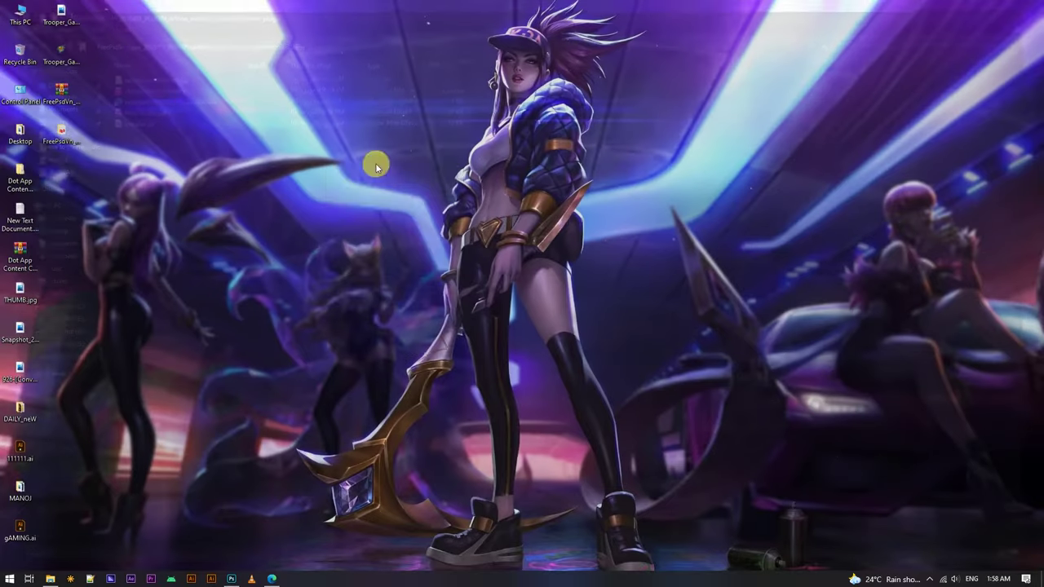
right_click(325, 161)
left_click(367, 198)
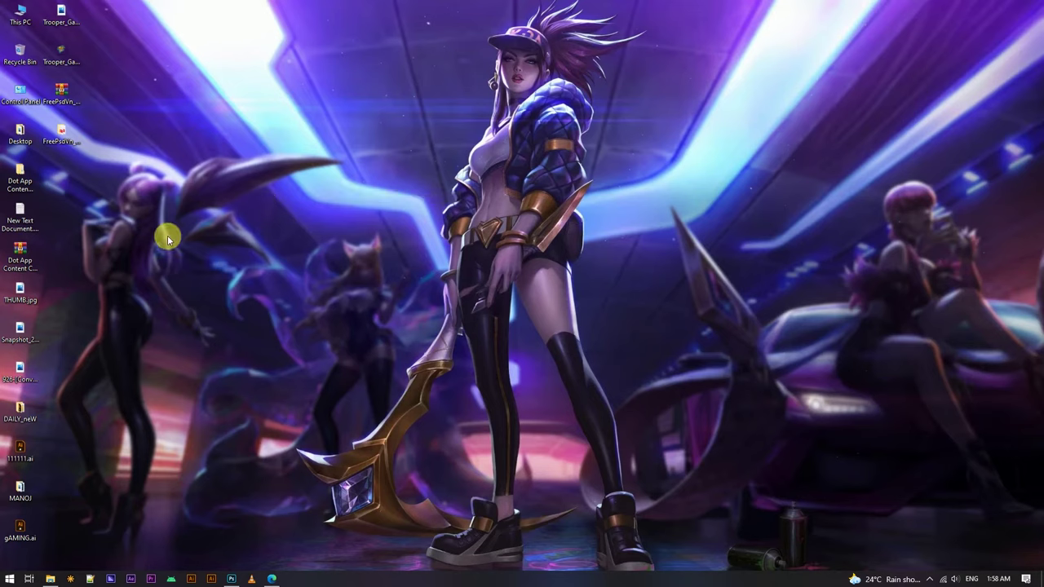
left_click(66, 140)
right_click(203, 153)
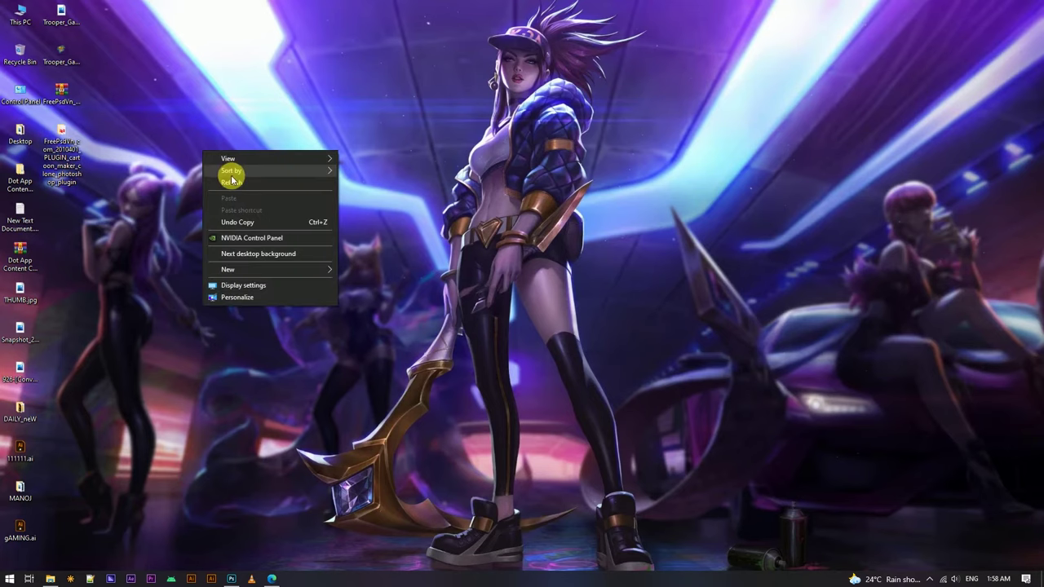
left_click(233, 175)
Run installer.jsx from the desktop plugin folder via File > Scripts > Browse.
left_click(229, 574)
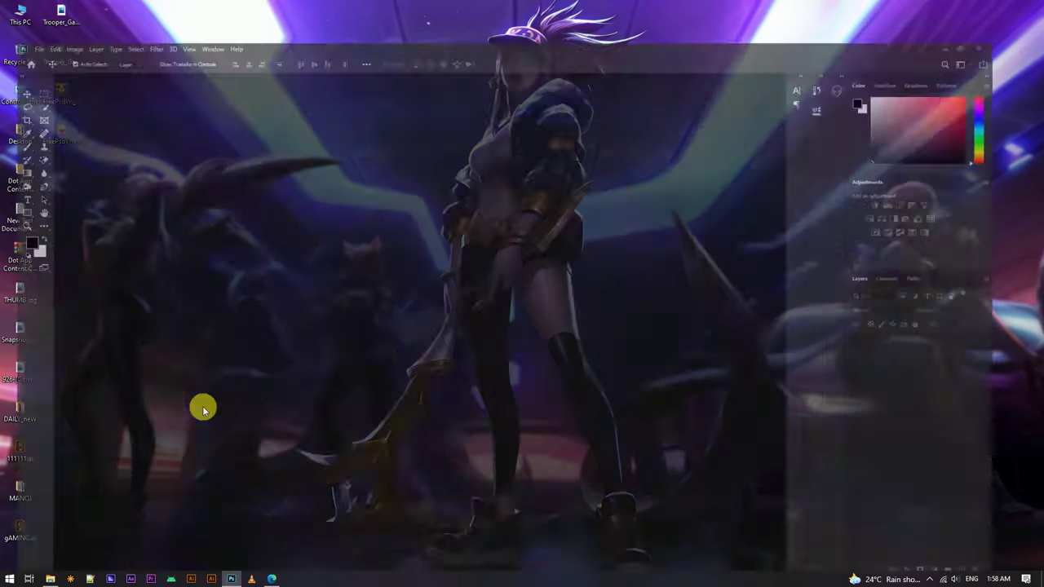
left_click(25, 7)
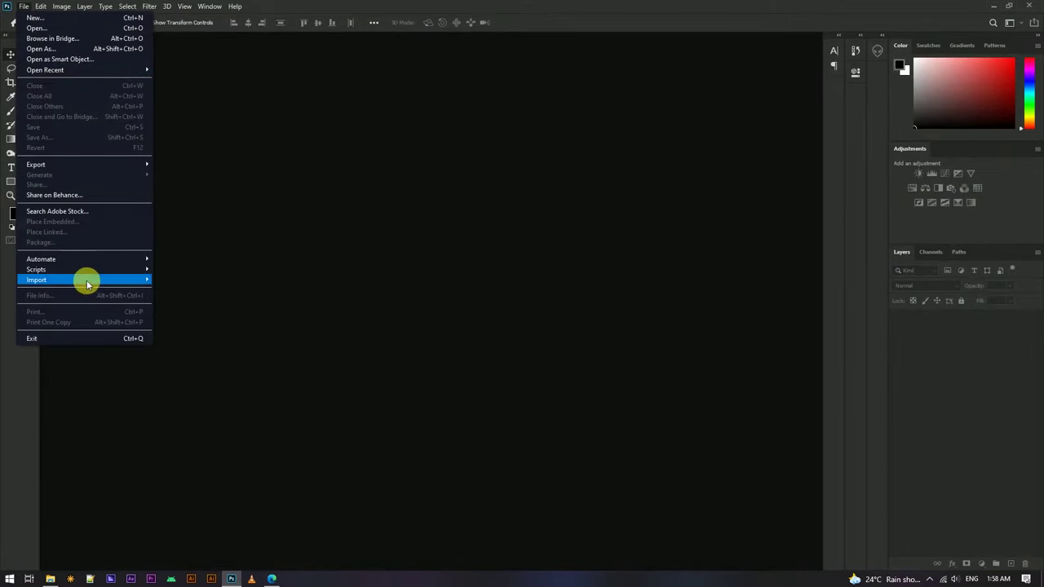
mouse_move(36, 269)
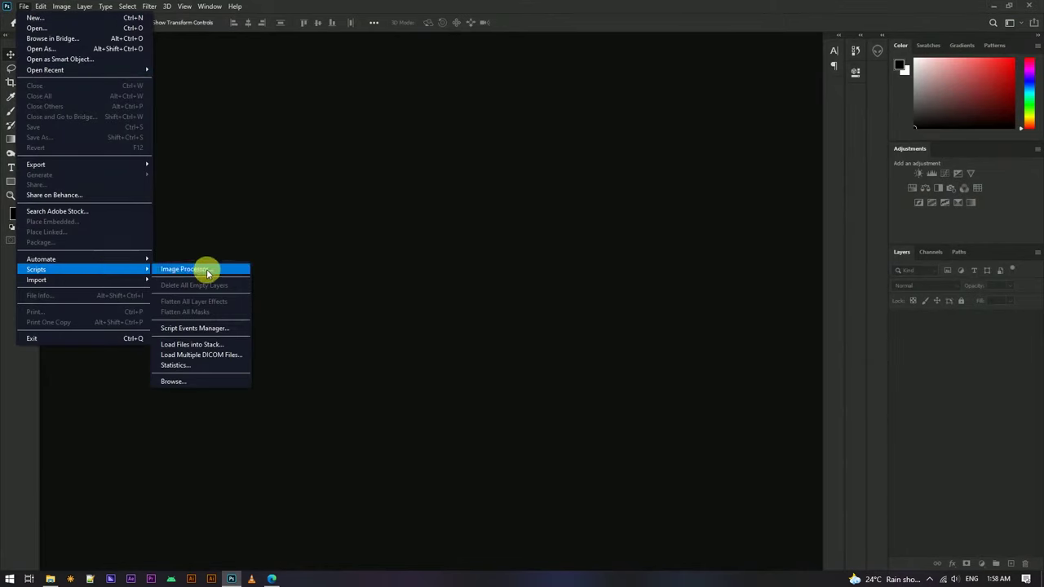
left_click(195, 384)
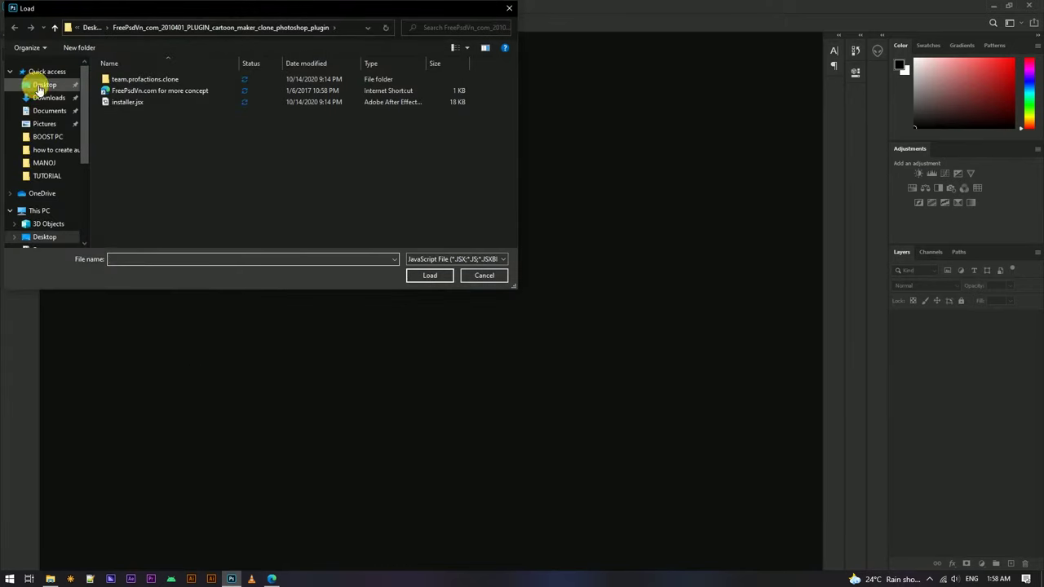
left_click(43, 85)
double_click(129, 114)
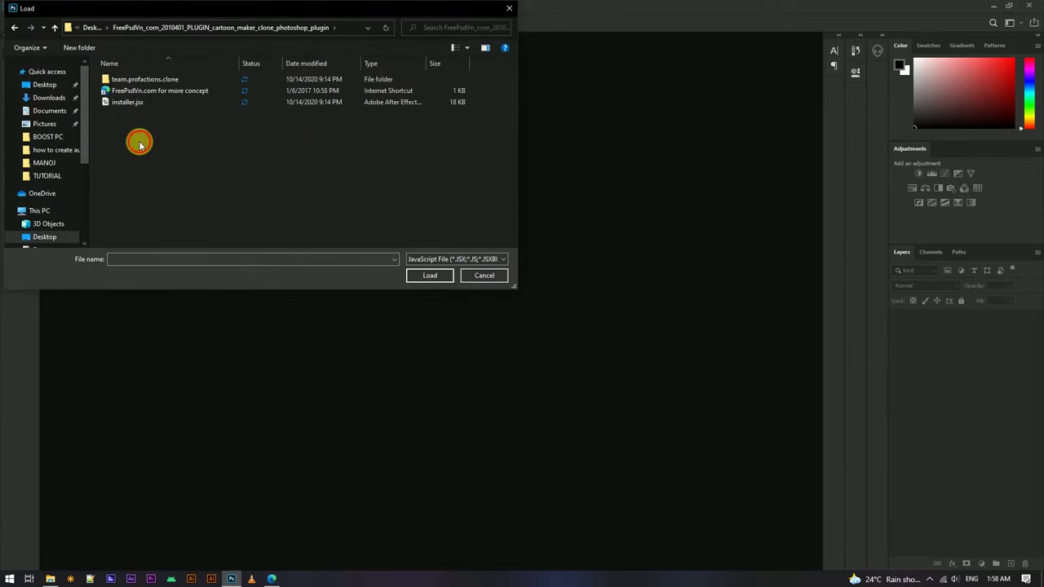
left_click(133, 104)
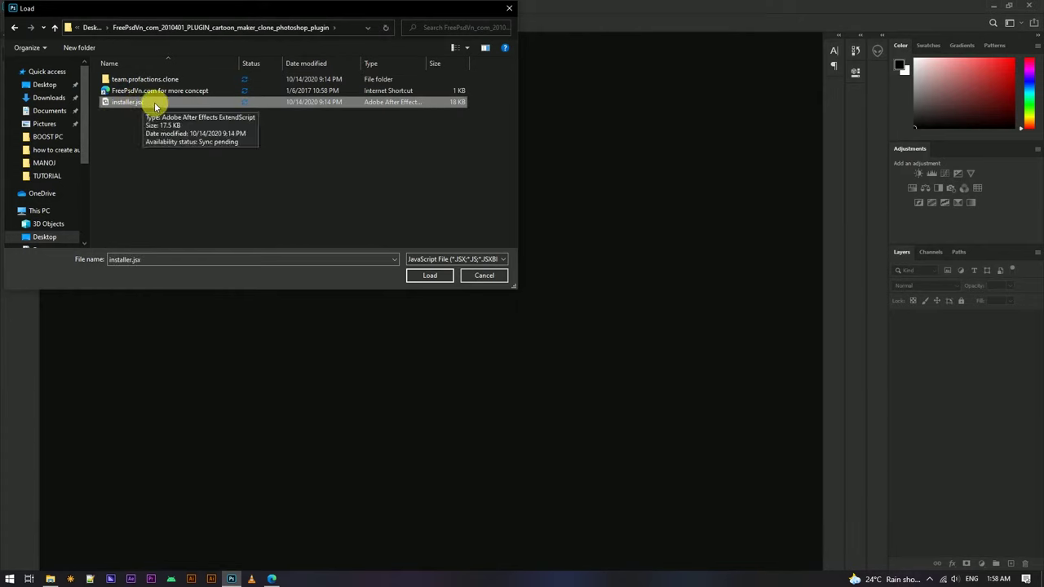
left_click(423, 279)
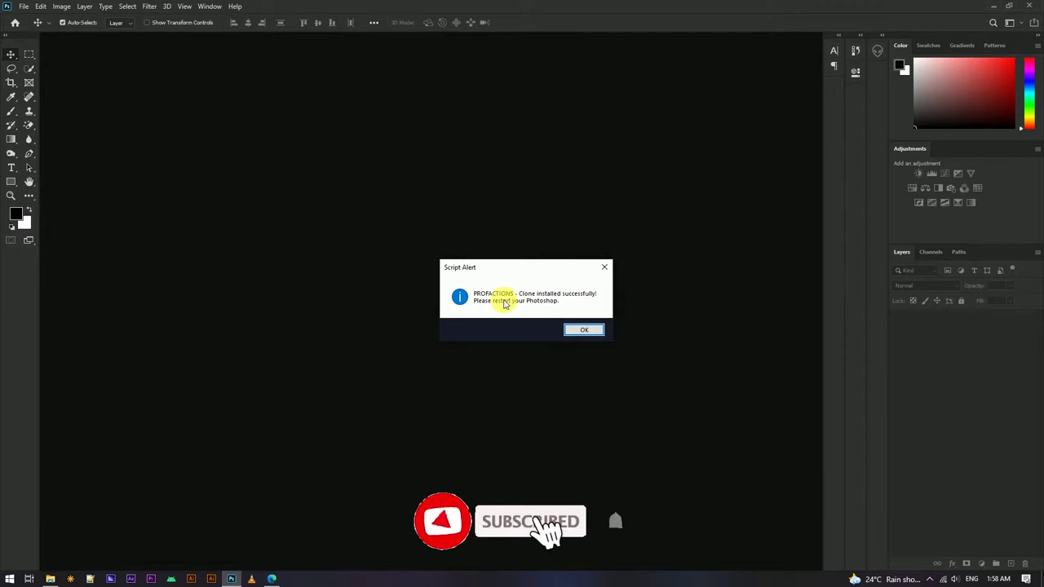
Dismiss the install alert, close Photoshop and relaunch it so the Clone plugin loads.
left_click(582, 330)
left_click(1037, 6)
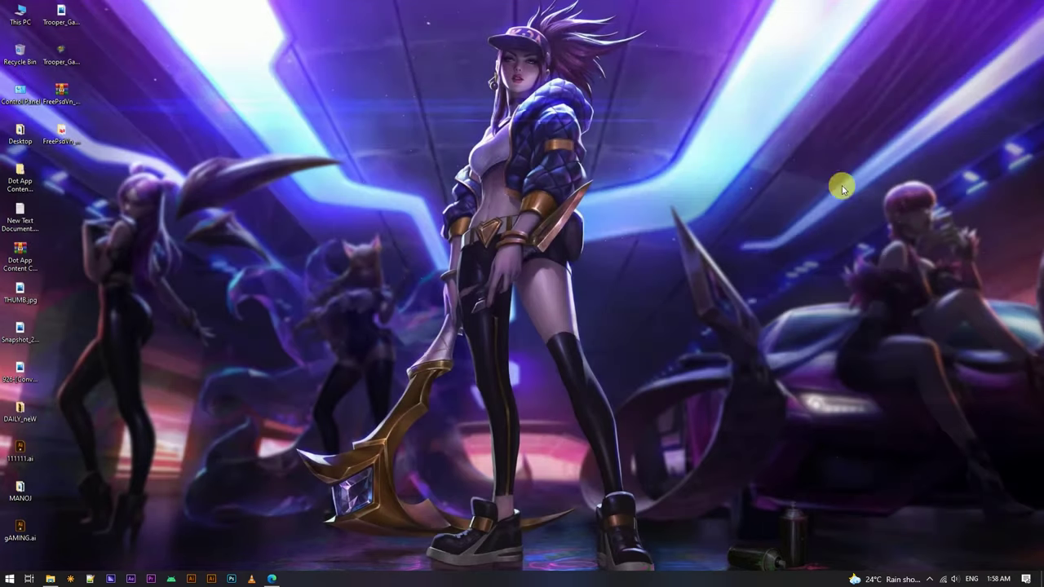
right_click(457, 239)
left_click(522, 280)
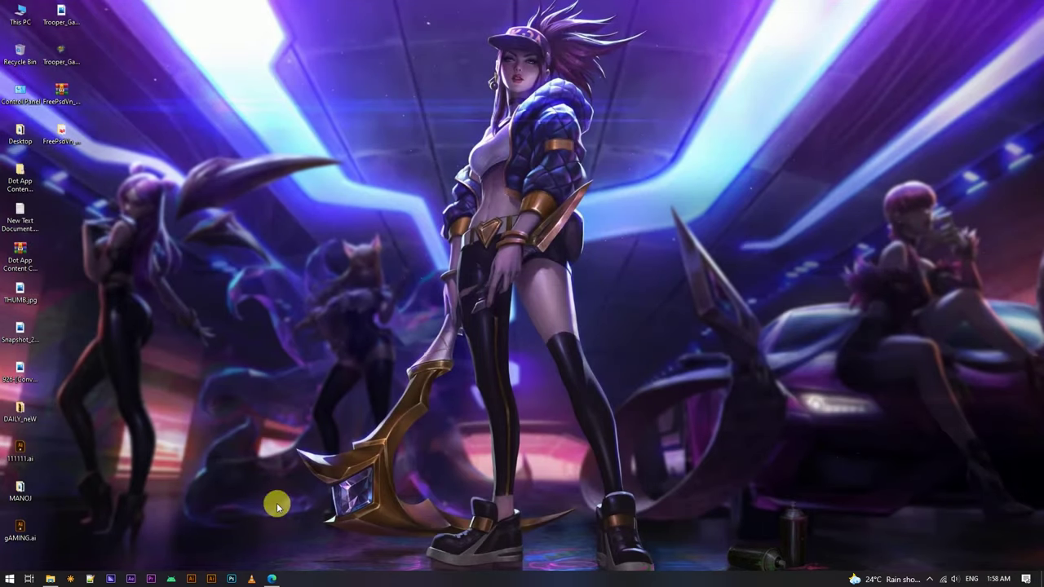
left_click(231, 579)
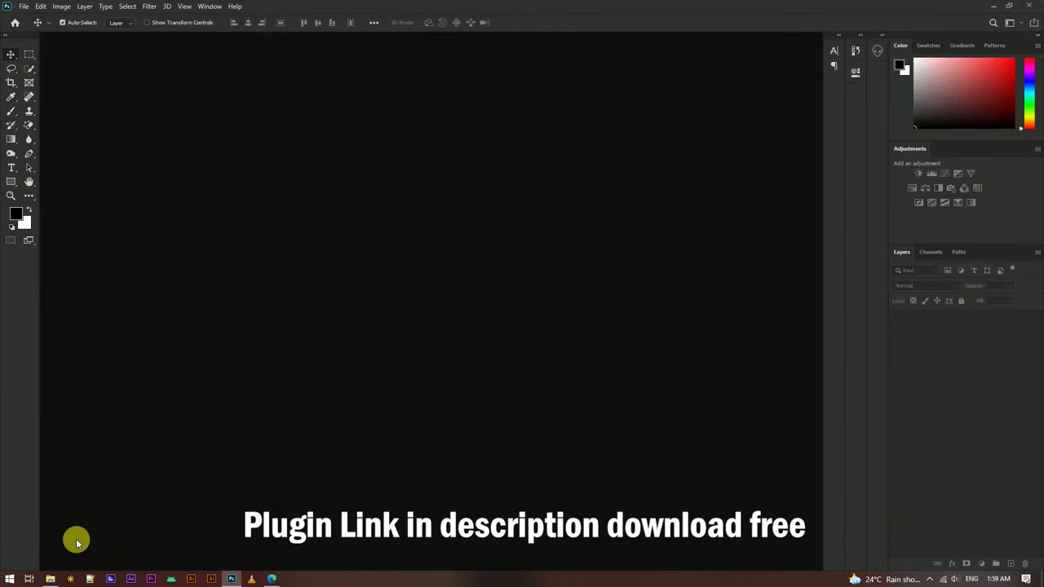
left_click(50, 580)
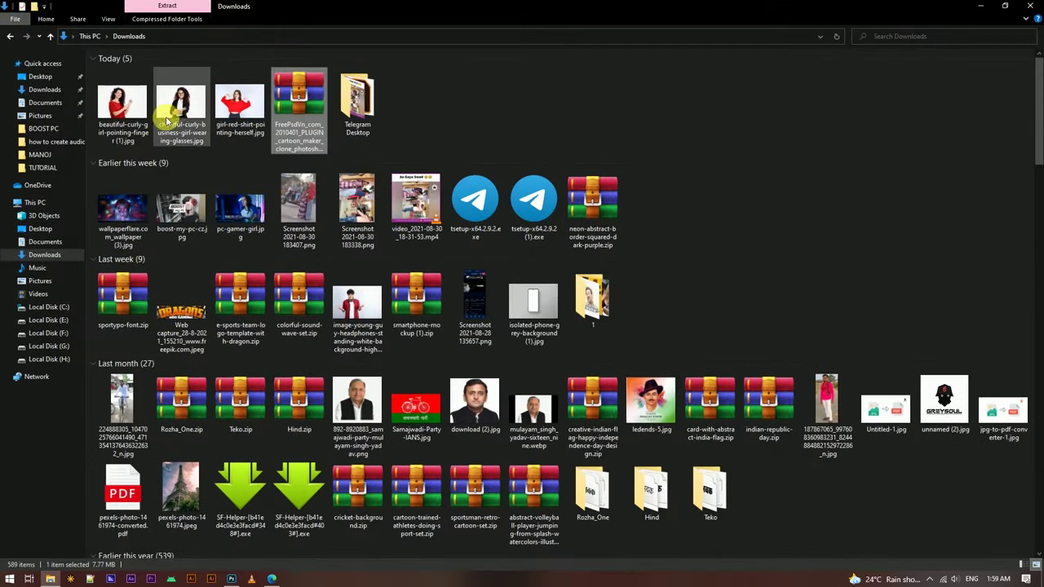
Drag cheerful-curly-business-girl-wearing-glasses.jpg from Downloads onto the Photoshop canvas to open it.
left_click_drag(168, 121, 241, 562)
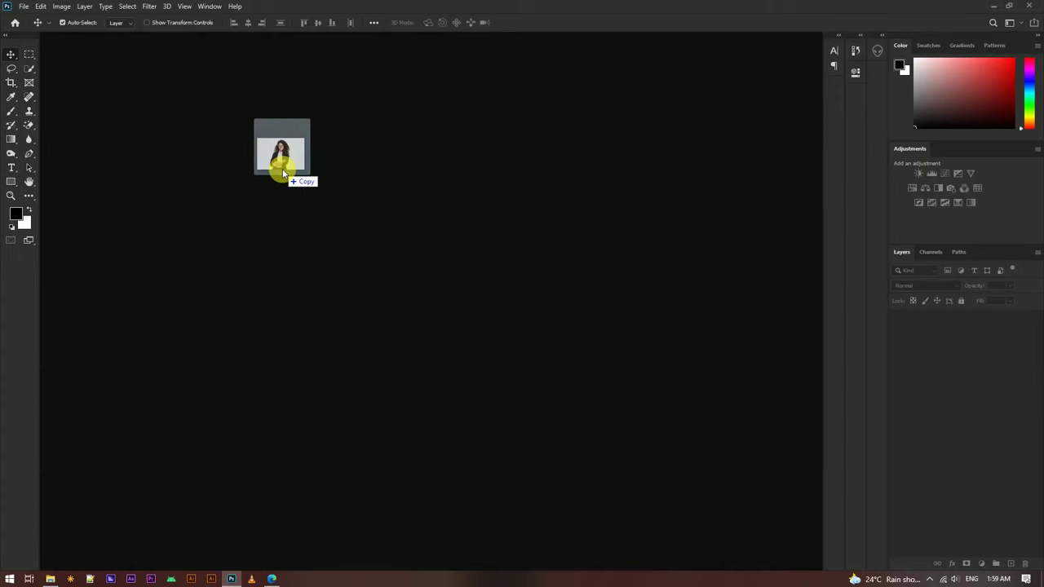
left_click_drag(240, 563, 283, 173)
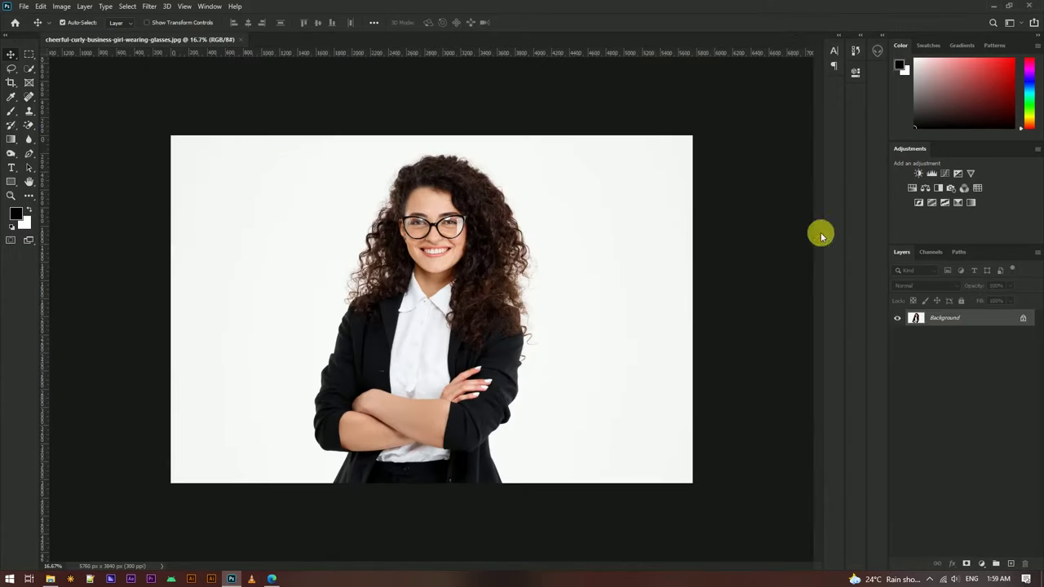
Open the PROFACTIONS - Clone panel from Window > Extensions and set Select area to Subject area.
left_click(209, 6)
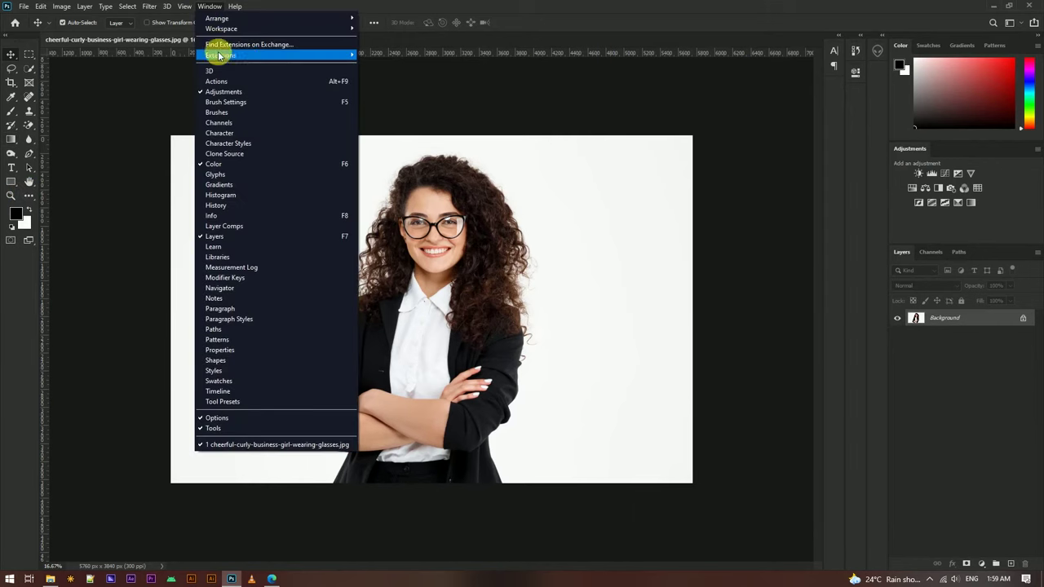
mouse_move(221, 55)
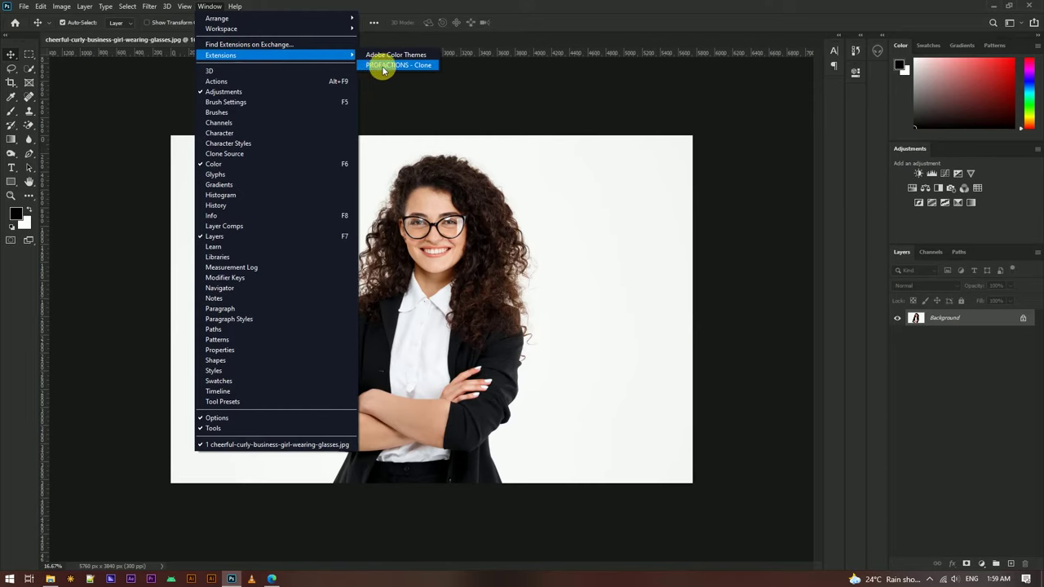
left_click(389, 67)
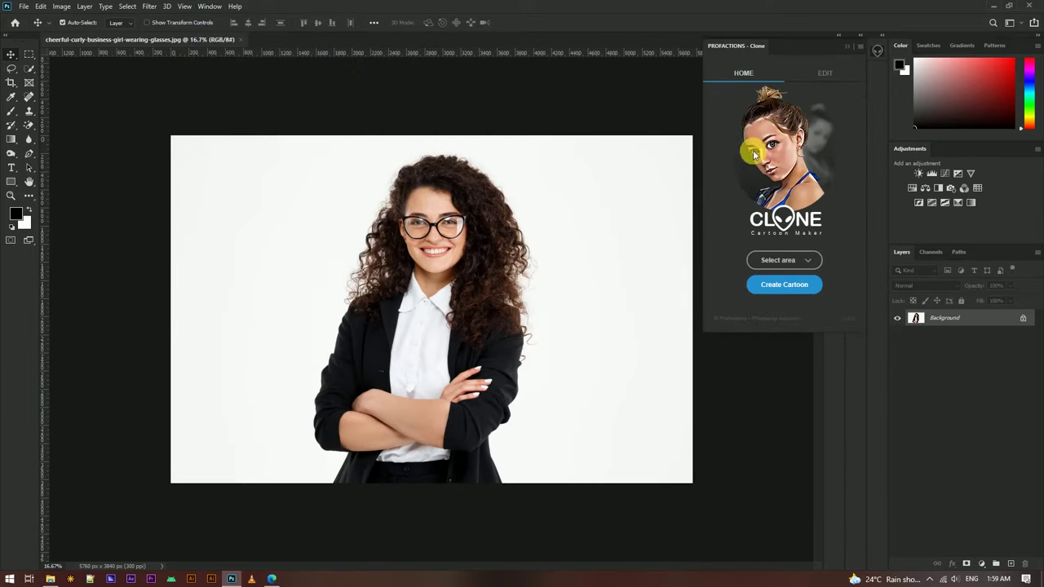
left_click(778, 263)
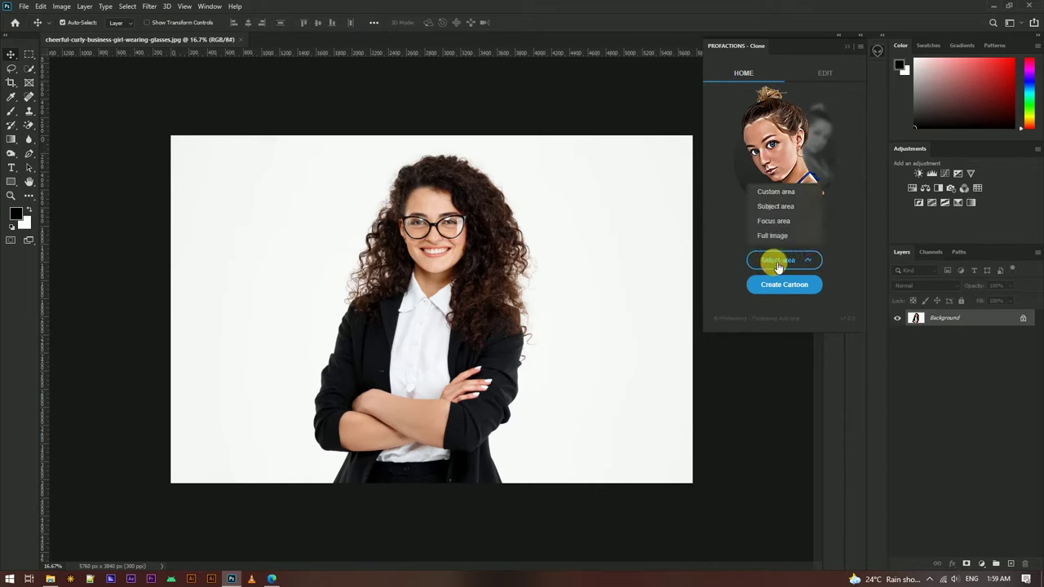
left_click(779, 207)
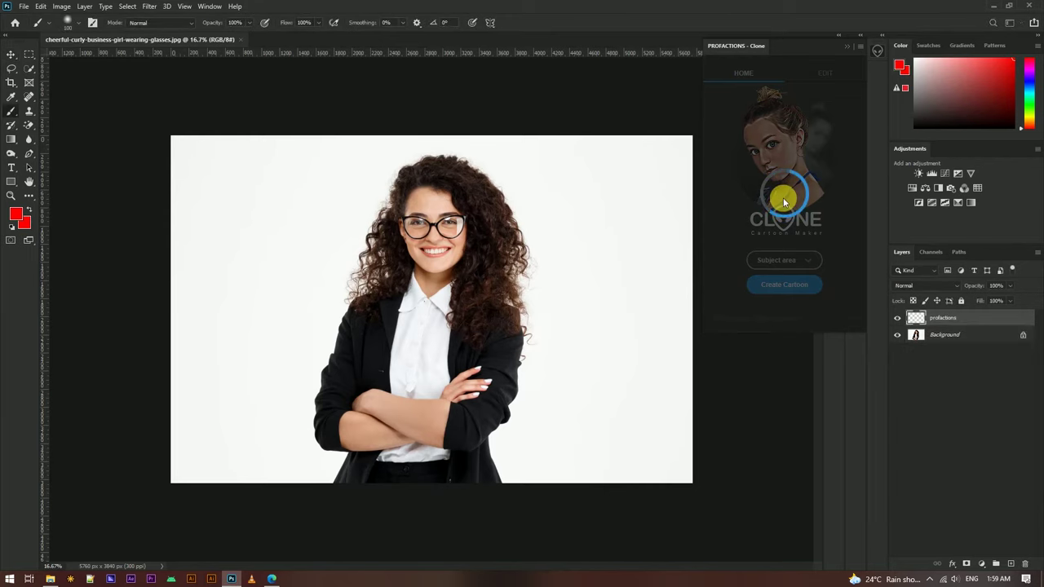
Brush over the red subject mask to cover the woman's hair and body.
left_click(433, 215)
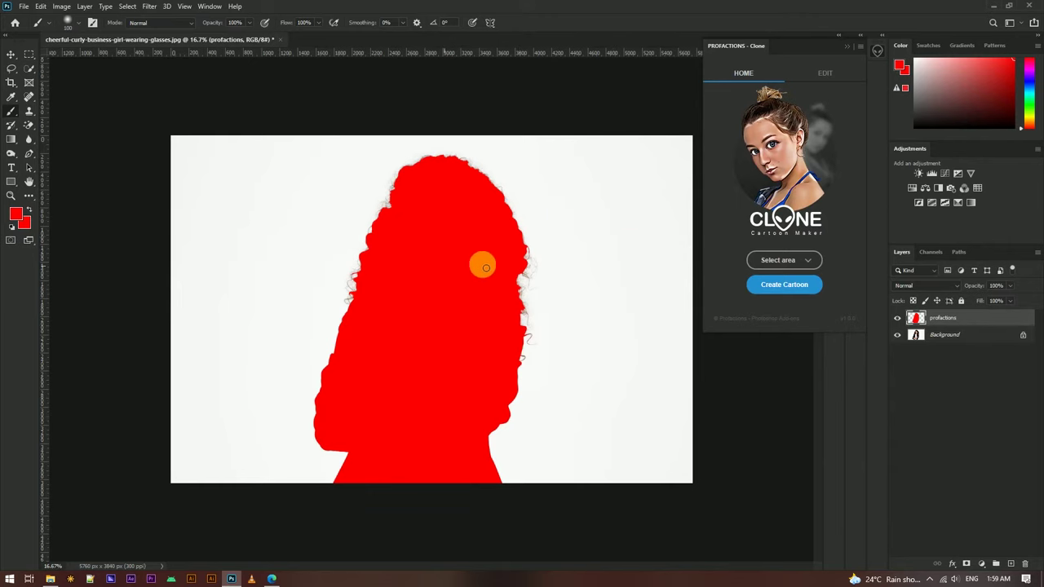
left_click_drag(482, 263, 459, 234)
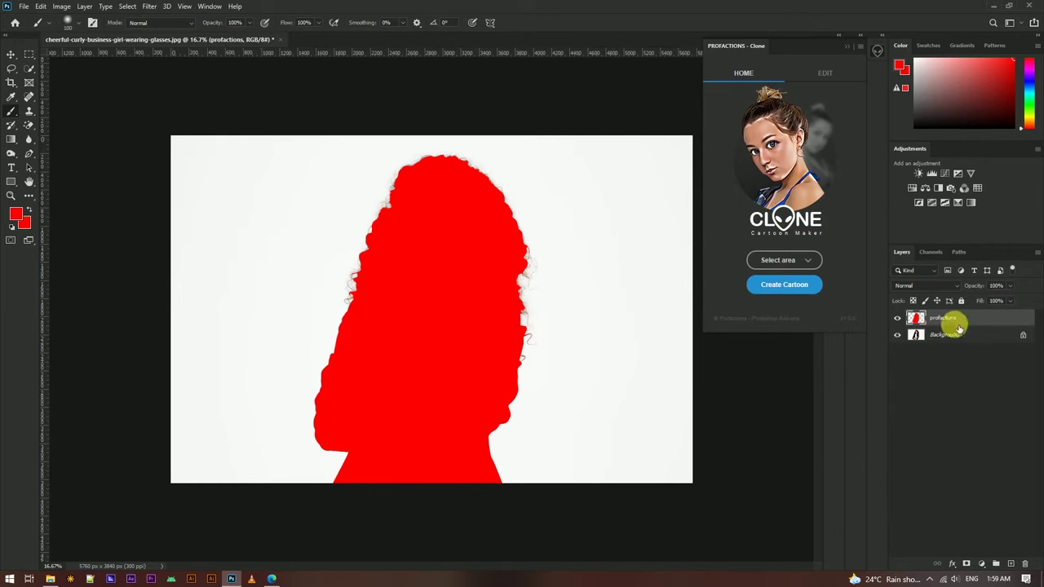
Run Create Cartoon in the Clone panel and wait for the CLONE layer group to build.
left_click(795, 284)
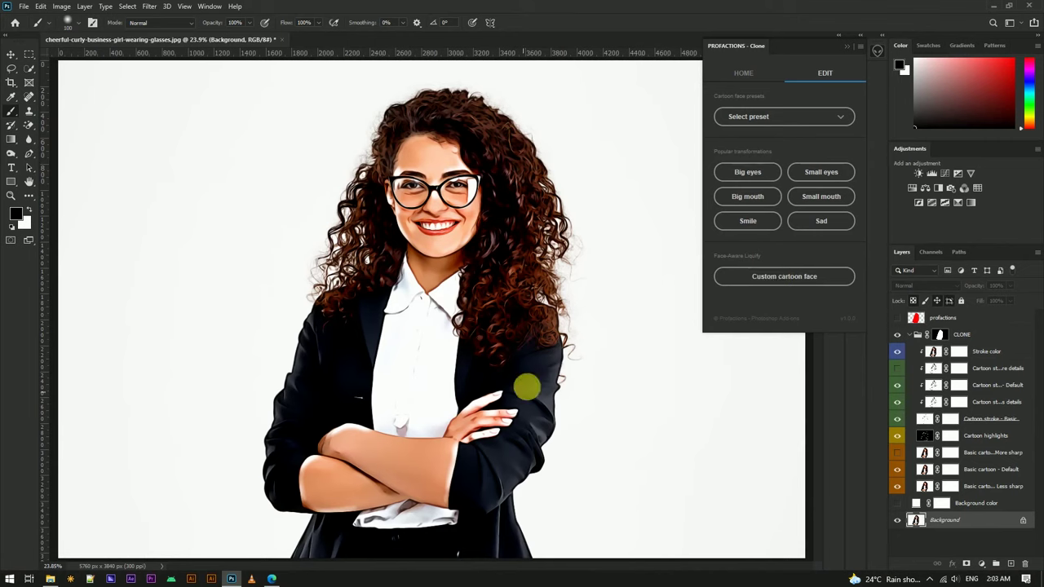
With the Move tool, zoom in on the face and apply Big eyes from the EDIT tab.
left_click(12, 54)
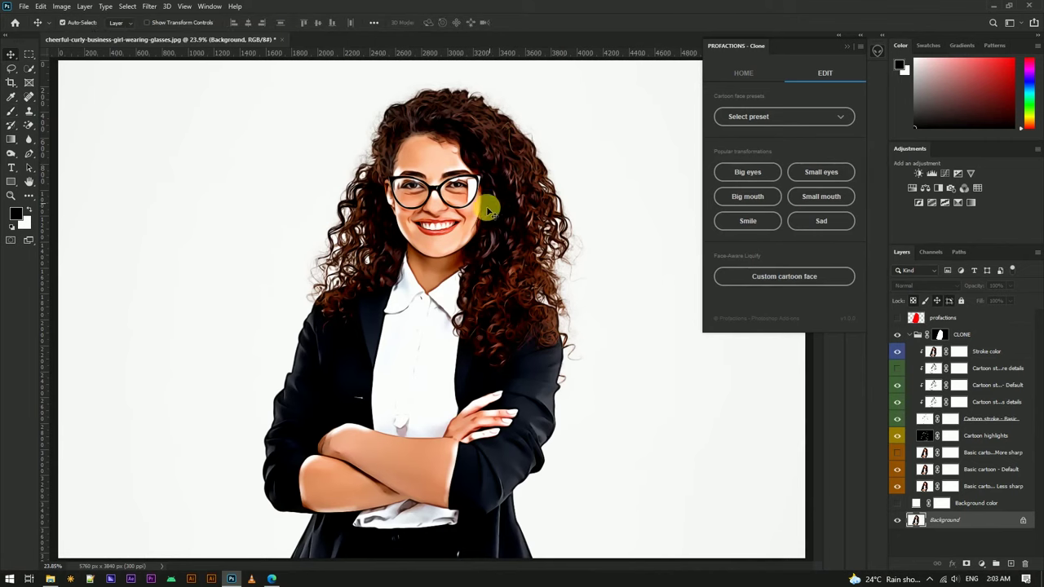
scroll(486, 211, "up", 2)
scroll(484, 200, "up", 2)
scroll(473, 212, "up", 1)
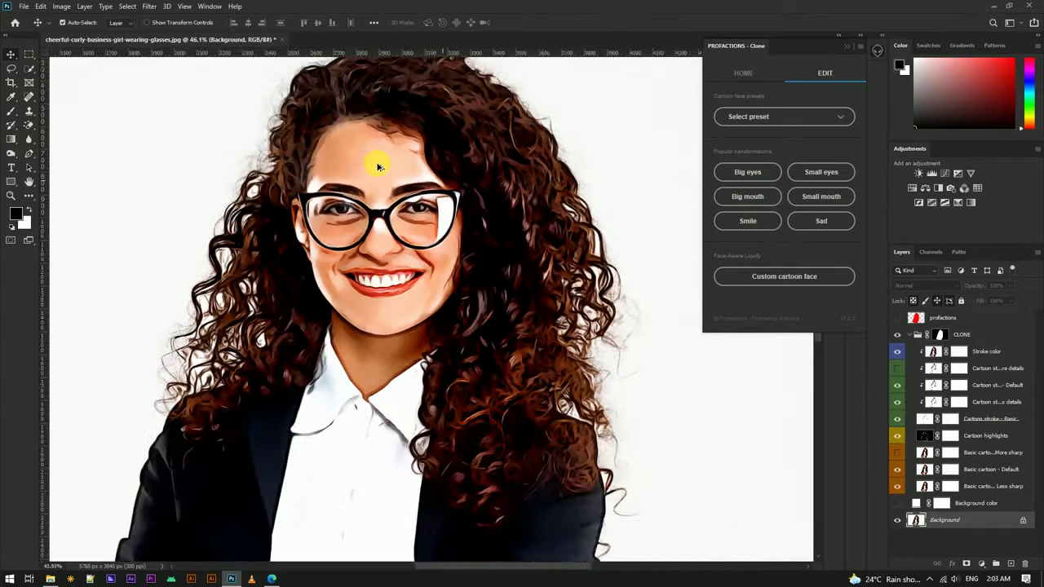
scroll(378, 166, "down", 2)
scroll(379, 165, "down", 1)
scroll(469, 244, "up", 1)
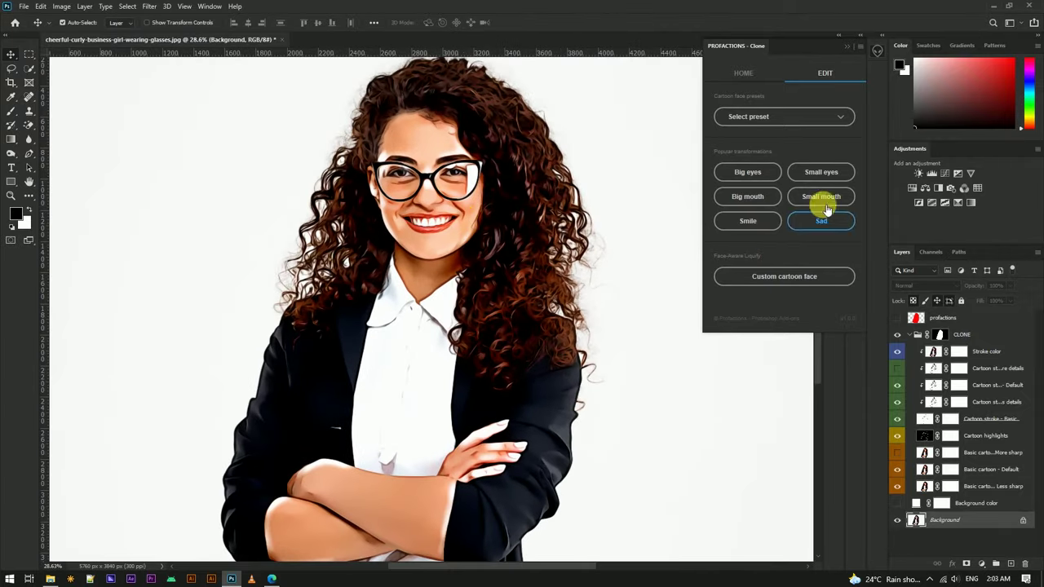
left_click(749, 173)
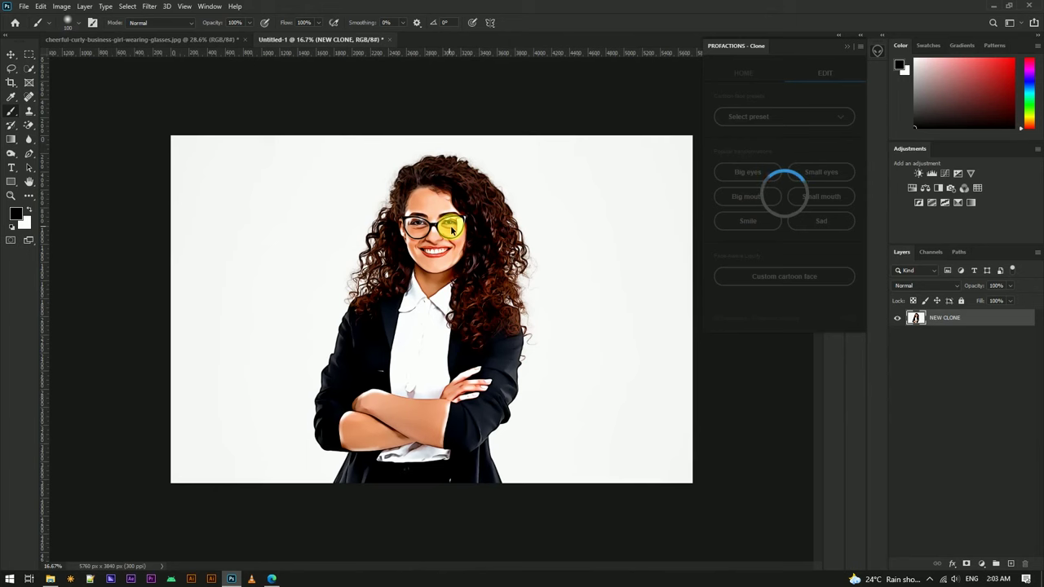
Zoom in on the cartoon face and apply the Smile transformation.
scroll(453, 231, "up", 1)
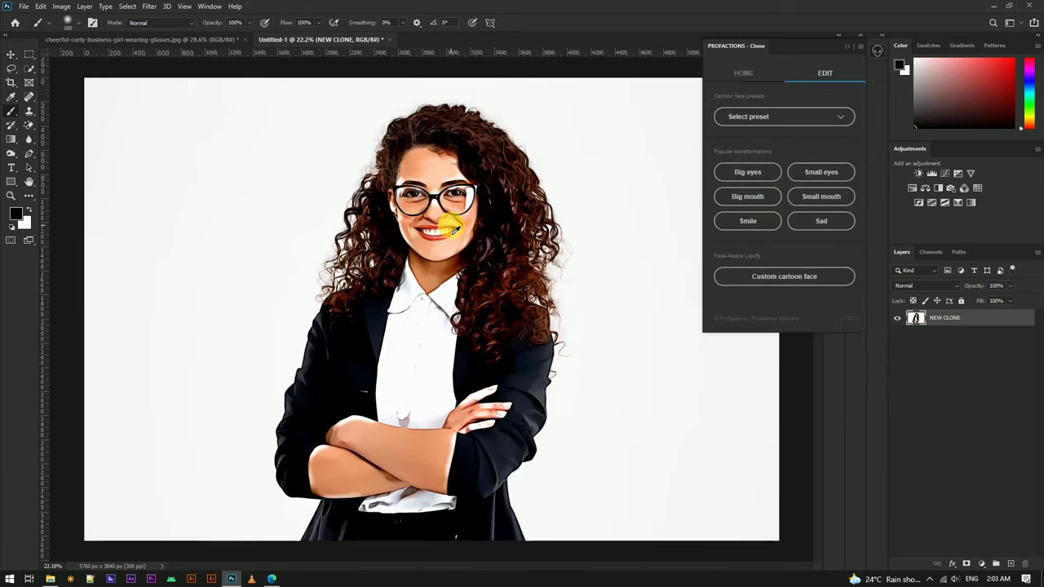
scroll(448, 225, "up", 1)
scroll(440, 216, "up", 2)
scroll(434, 211, "up", 1)
scroll(434, 210, "down", 1)
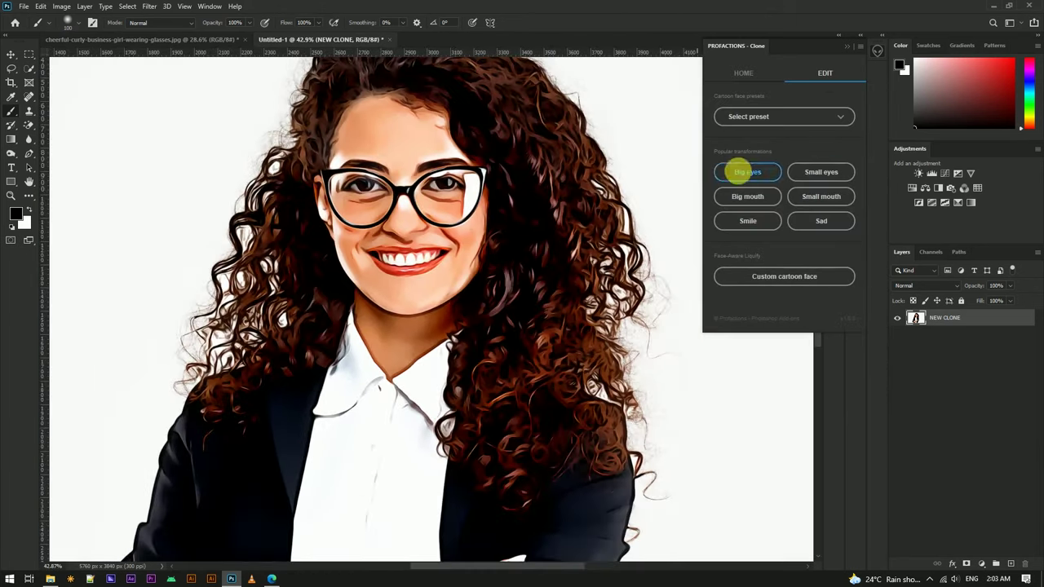
left_click(748, 221)
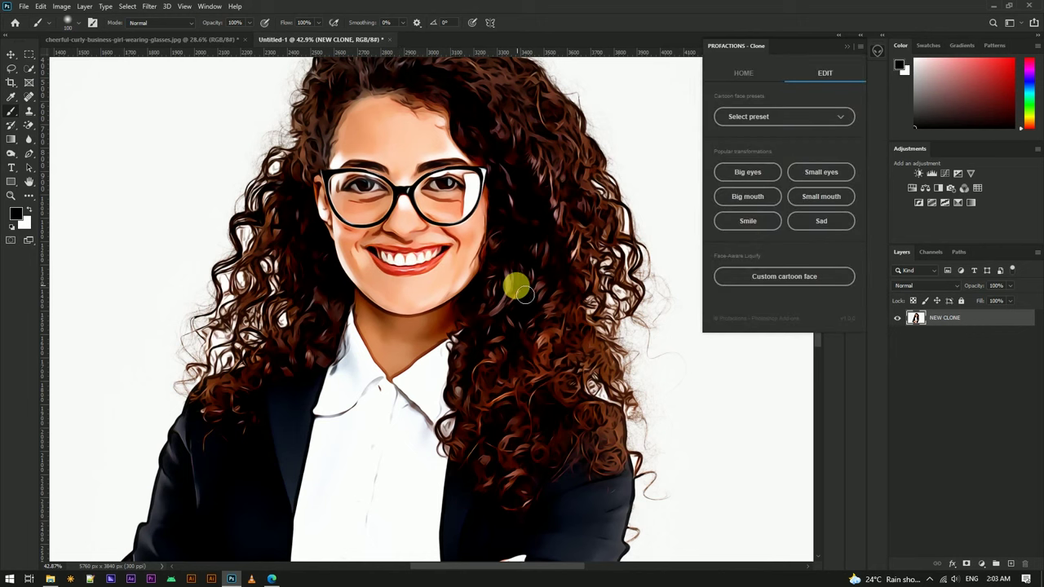
Apply Smile a second time, then zoom in and out to check the broader smile.
scroll(489, 285, "down", 2)
scroll(432, 269, "down", 2)
scroll(441, 265, "up", 5)
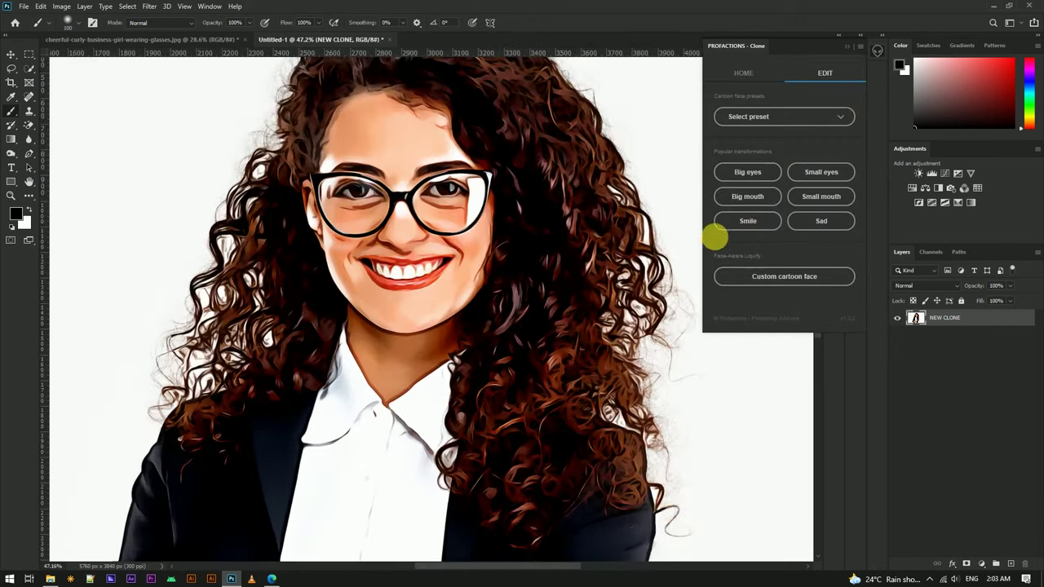
left_click(750, 220)
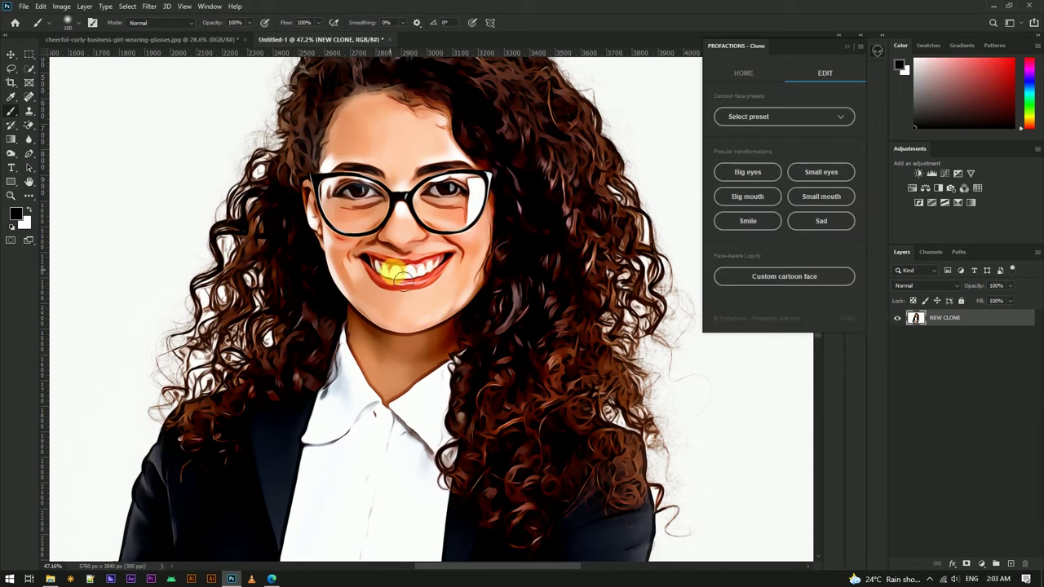
scroll(431, 277, "down", 3)
scroll(436, 261, "down", 2)
scroll(438, 256, "up", 3)
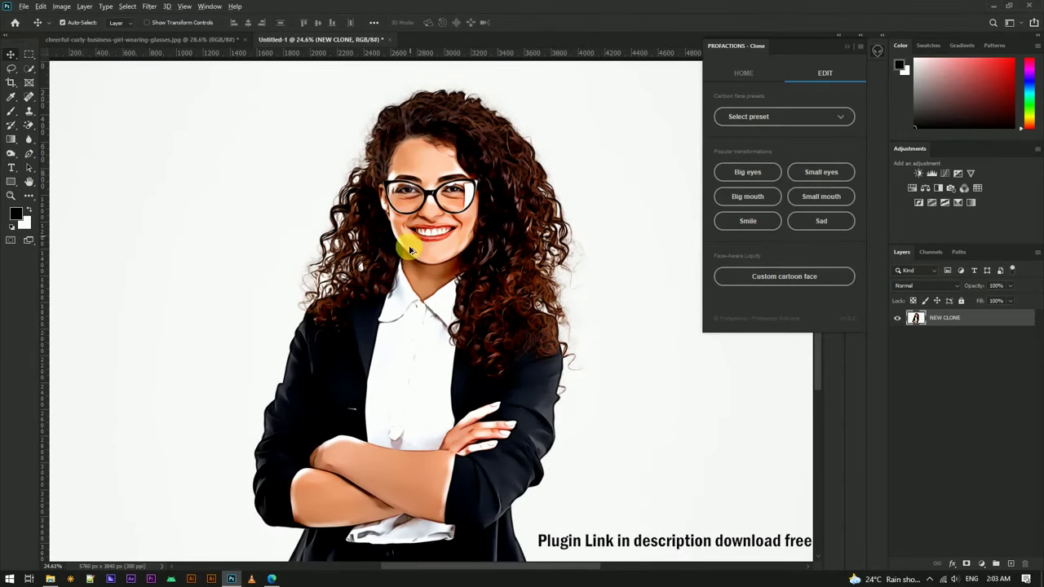
scroll(416, 263, "down", 3)
scroll(453, 249, "up", 1)
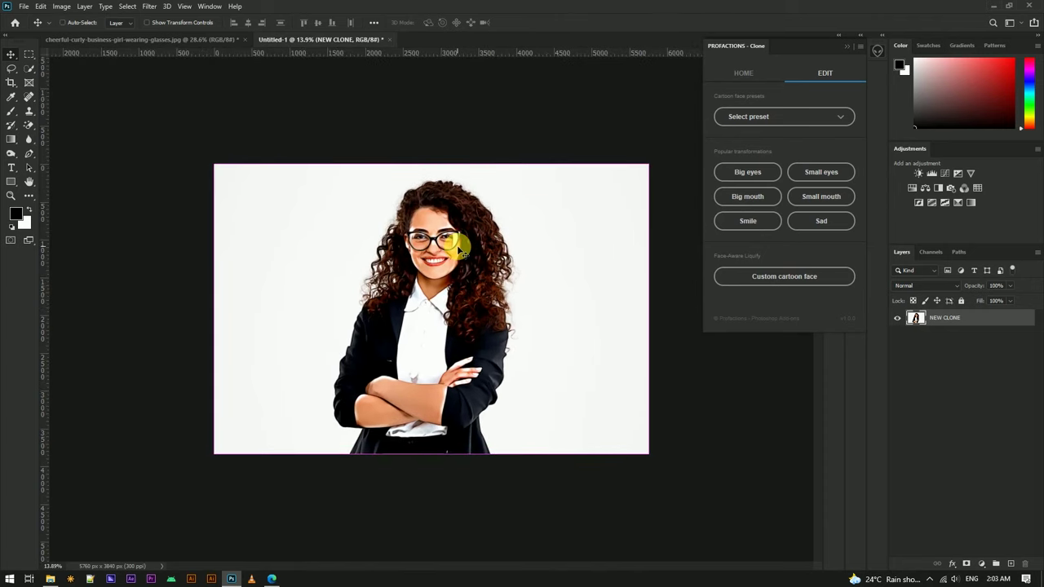
scroll(460, 247, "up", 3)
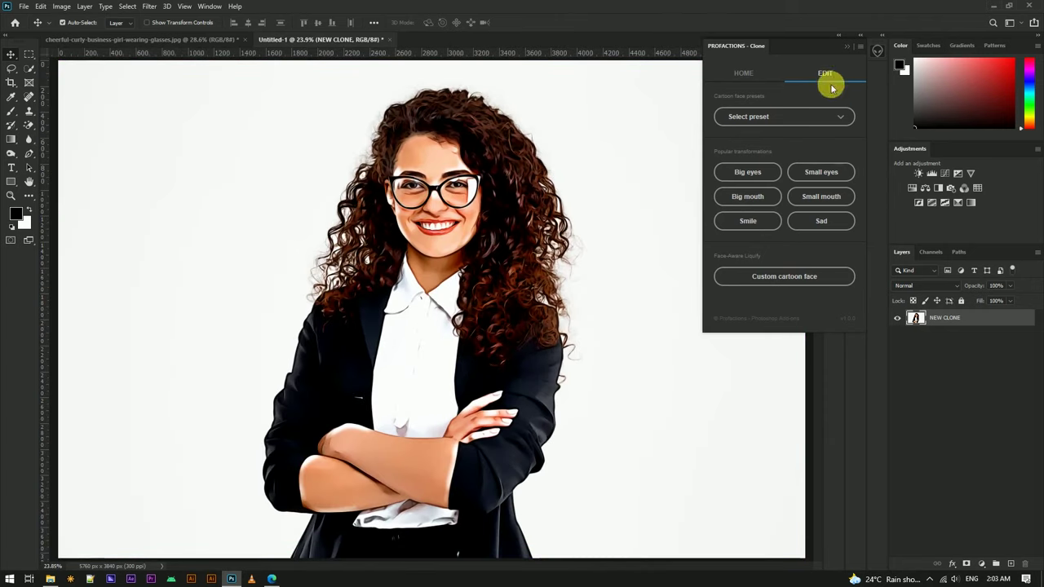
Return the PROFACTIONS Clone panel to its HOME page, then minimize Photoshop to the desktop.
left_click(758, 70)
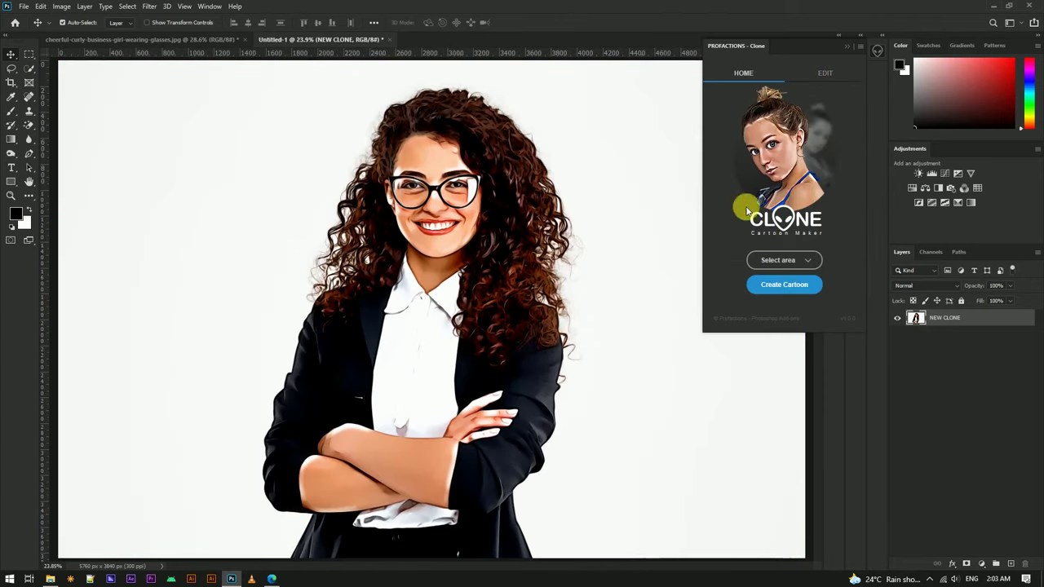
scroll(433, 274, "down", 1)
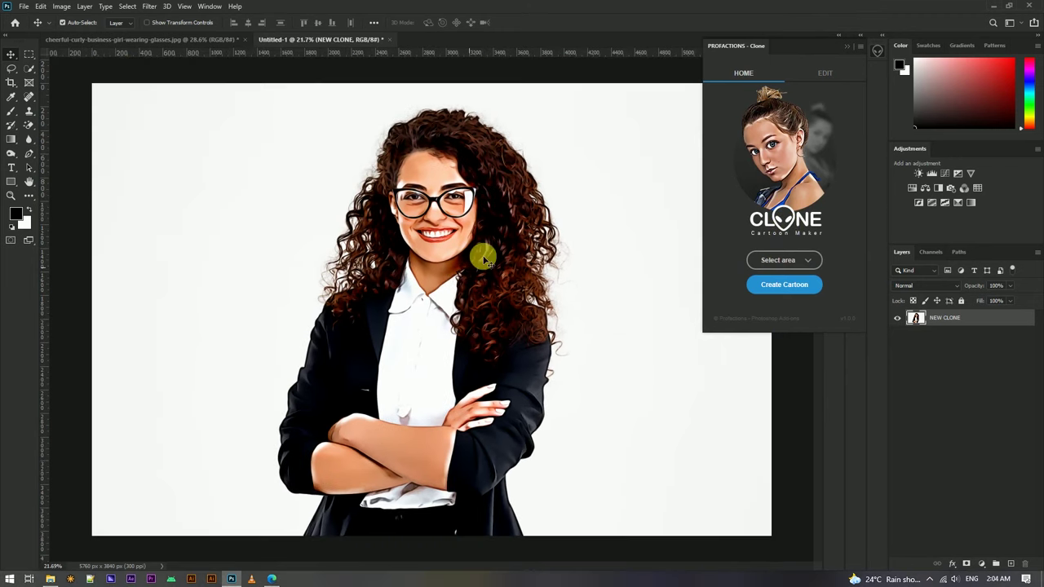
scroll(484, 259, "up", 1)
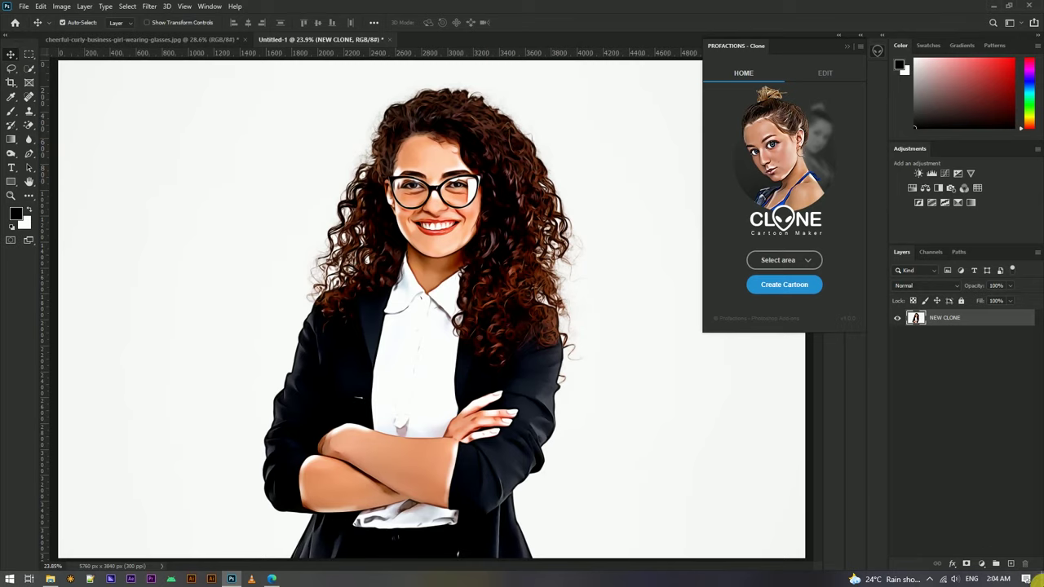
left_click(1038, 581)
Bring up the Windows desktop context menu on the wallpaper.
right_click(372, 269)
right_click(396, 299)
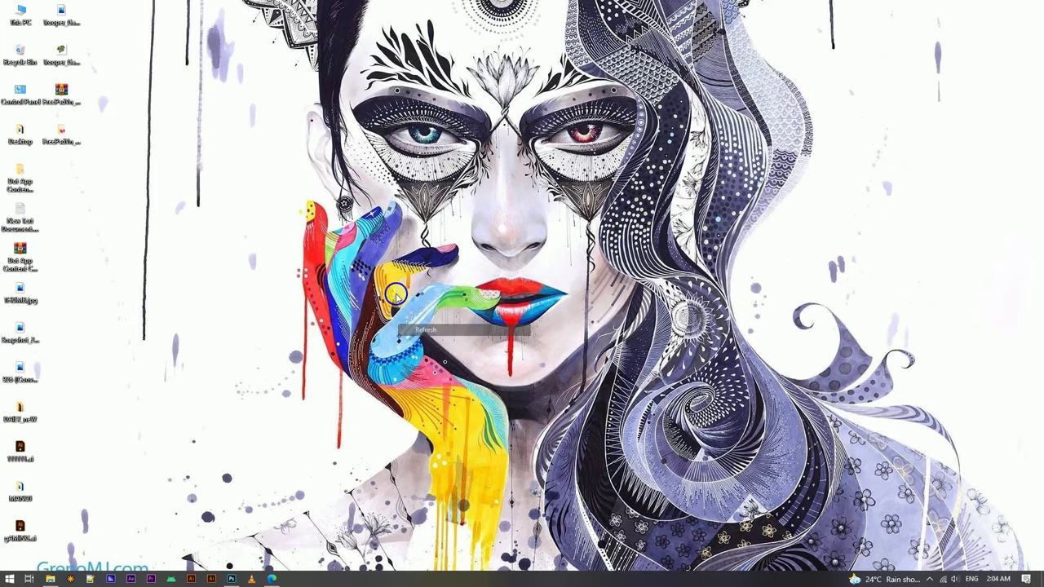